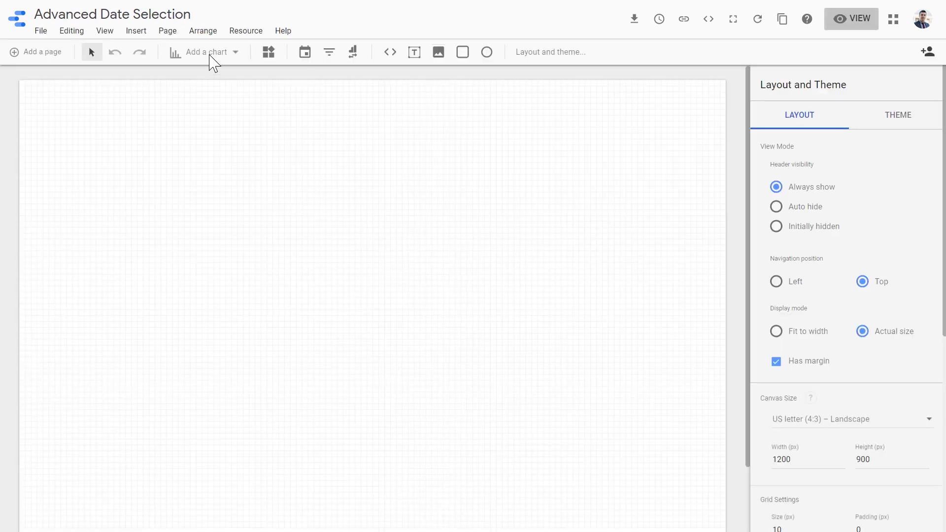
- Add a Sessions-by-Date time series chart at the top-left and stretch it across the page
click(209, 53)
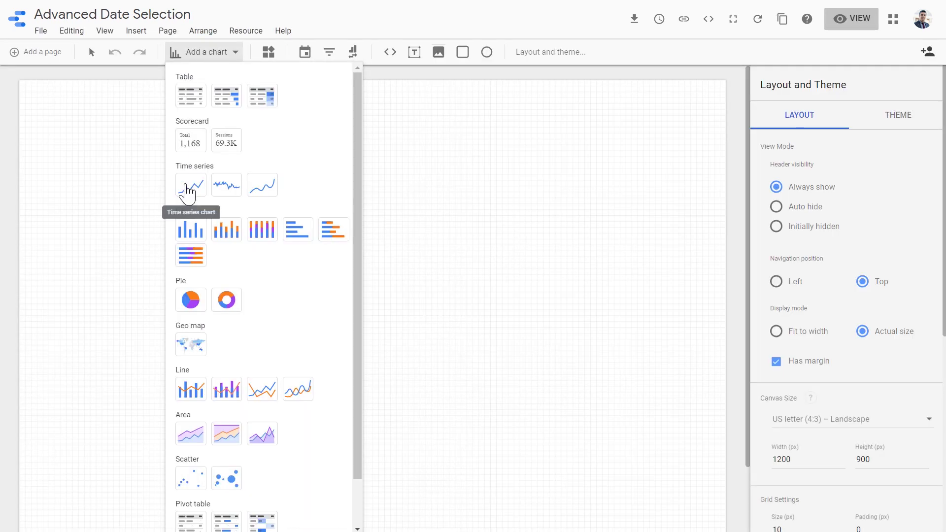
click(187, 186)
click(186, 191)
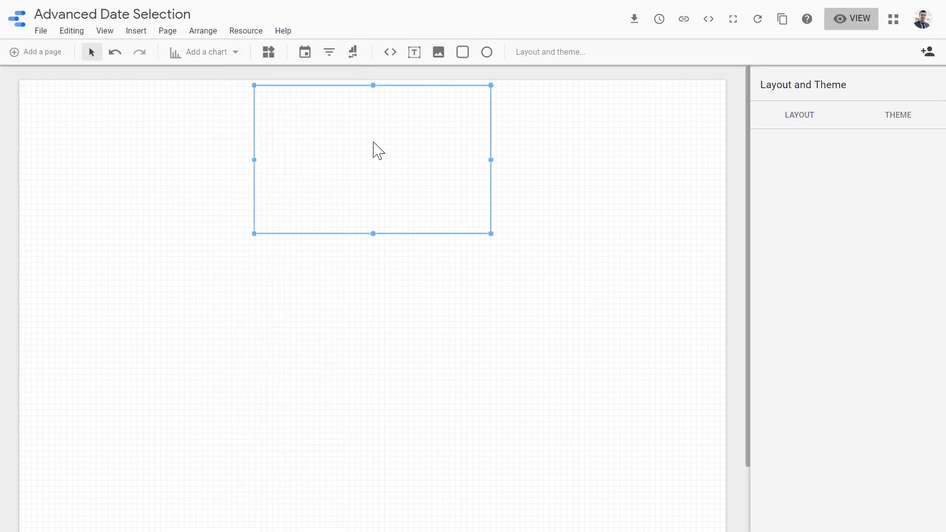
drag(262, 201, 202, 192)
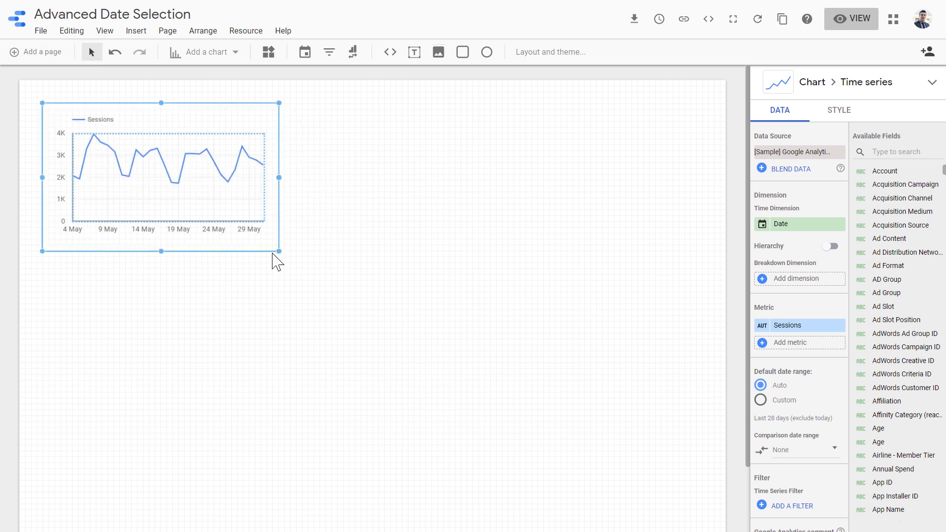
drag(278, 250, 705, 309)
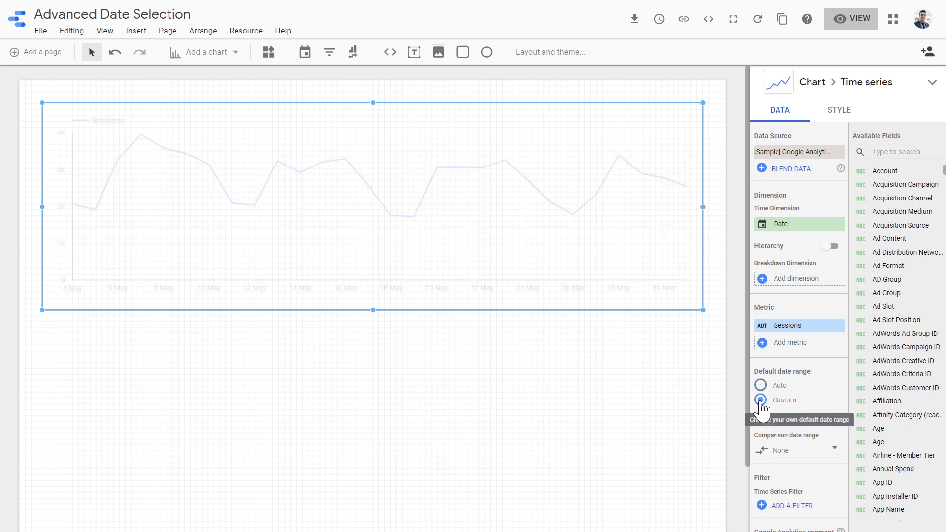
- Give the chart a fixed custom date range of 1–14 May 2019 and preview it in view mode
click(761, 401)
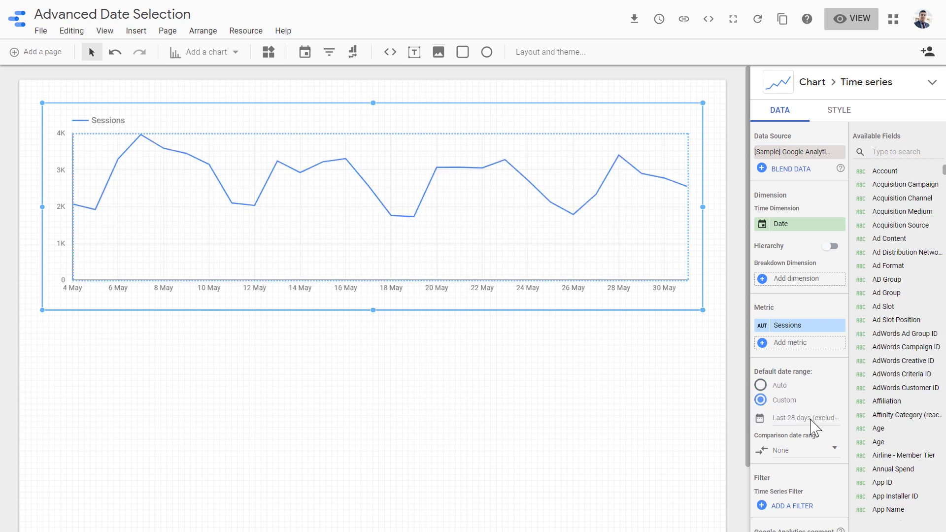
click(810, 420)
click(823, 294)
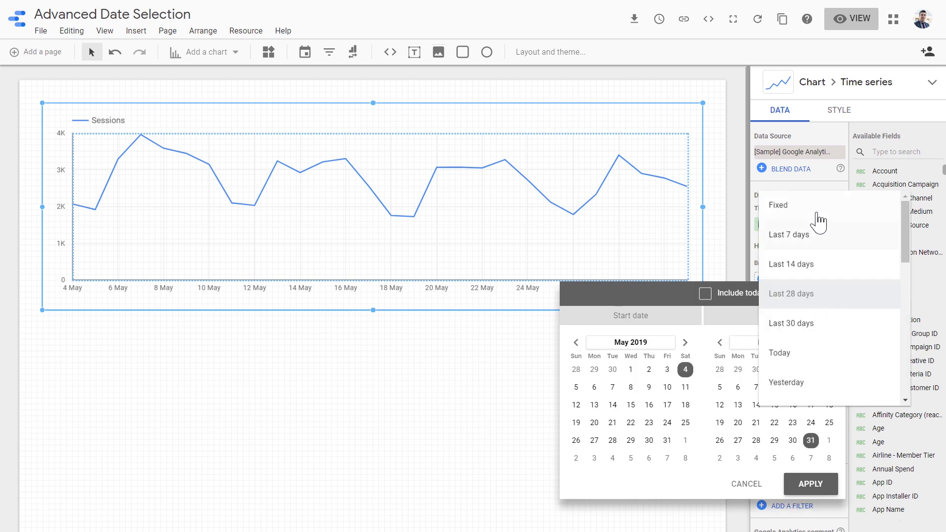
click(818, 207)
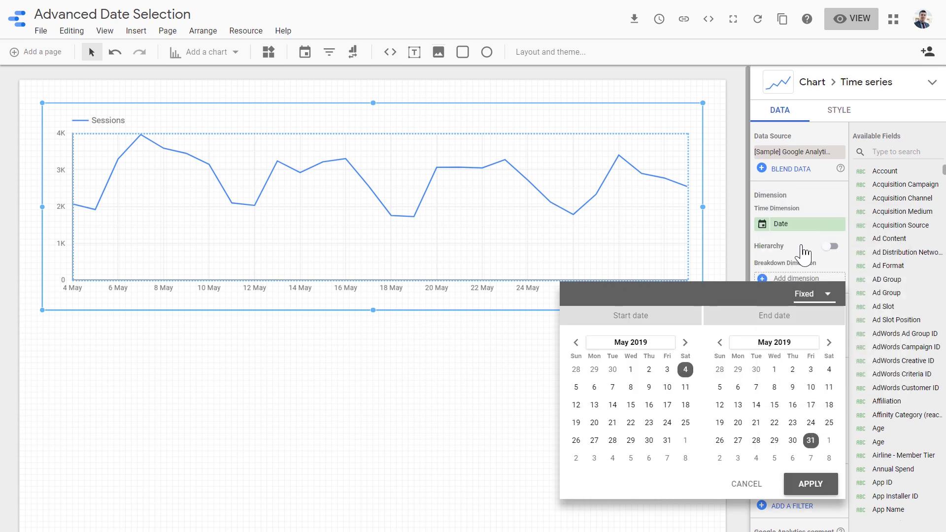
click(630, 371)
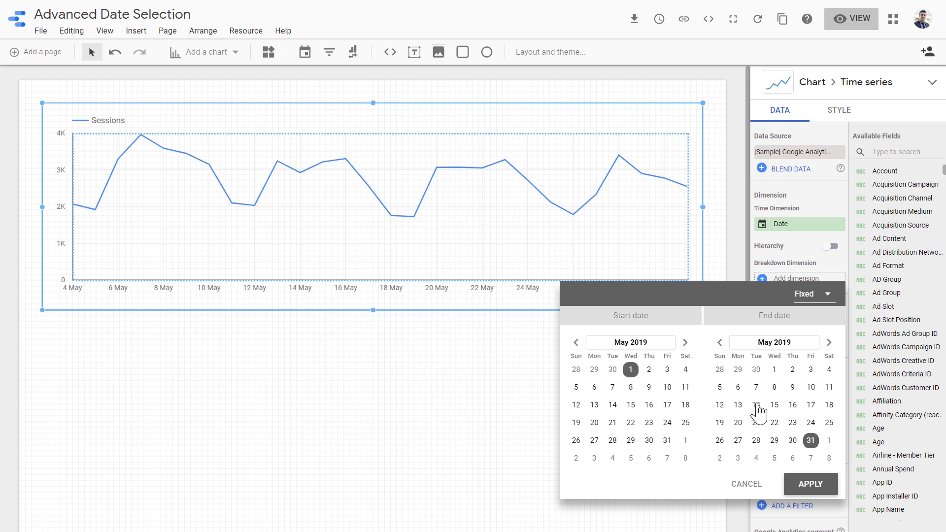
click(757, 406)
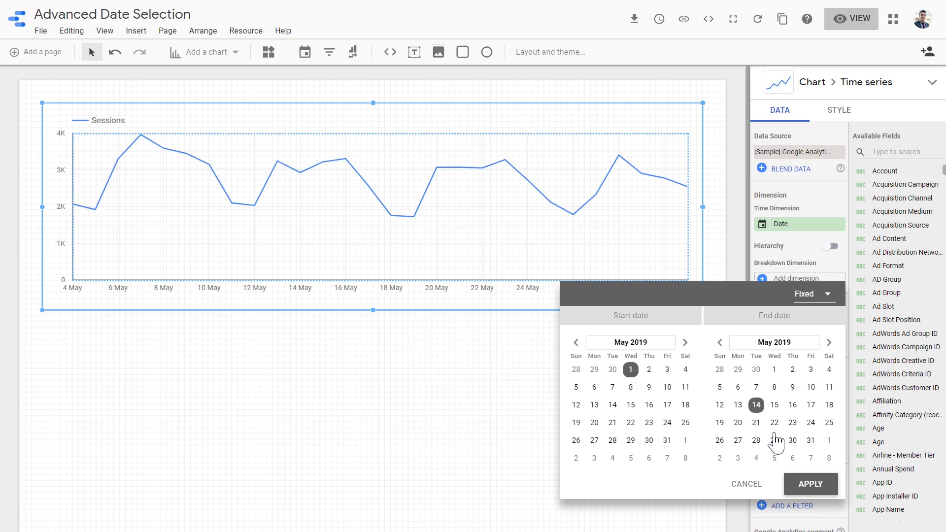
click(810, 483)
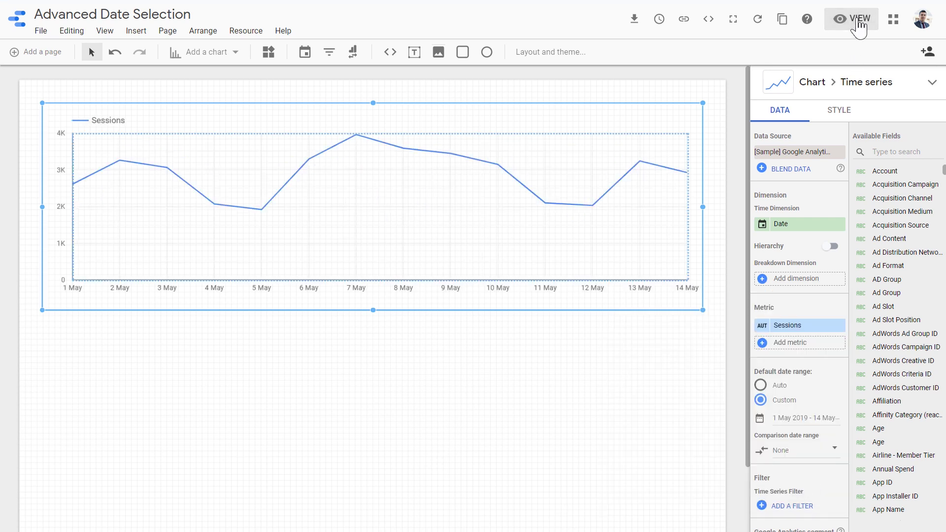
click(859, 25)
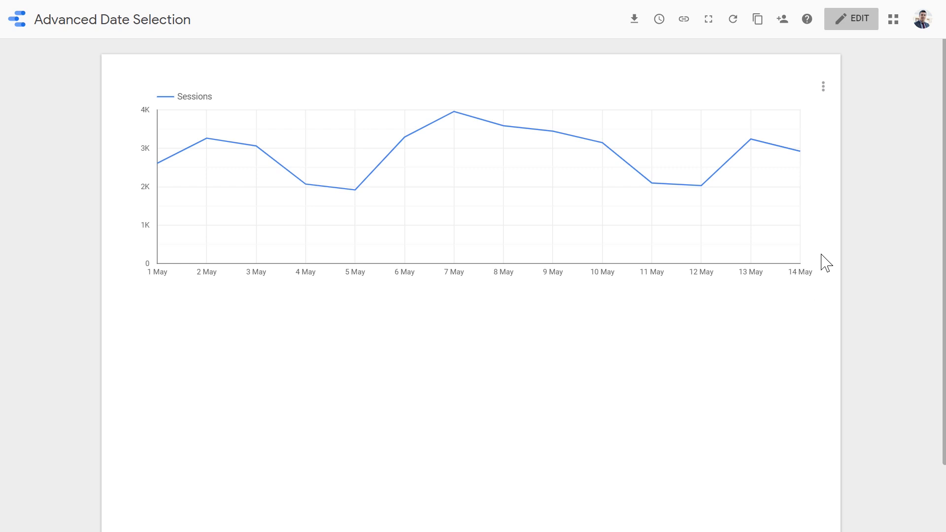
click(851, 19)
- Reopen the Sessions chart's date range picker and switch it from Fixed to Advanced
click(632, 241)
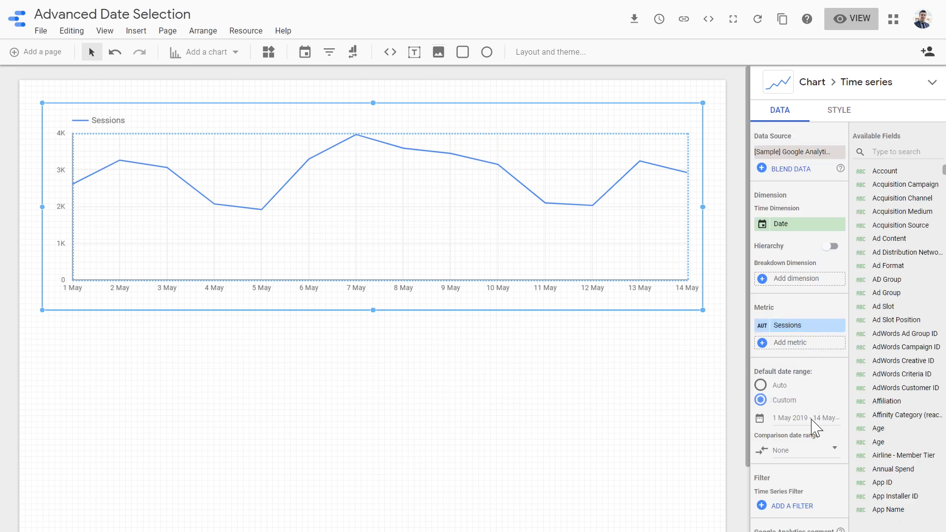
click(813, 420)
click(830, 301)
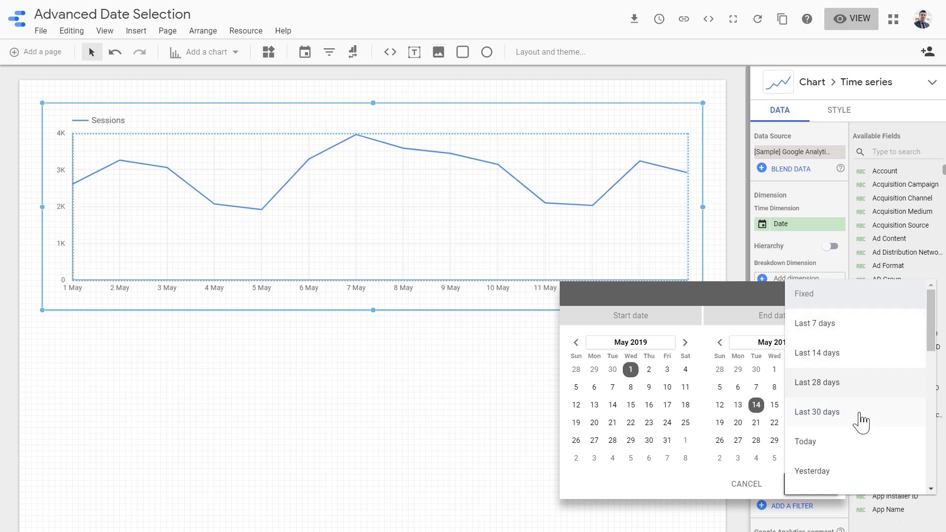
drag(932, 335, 933, 381)
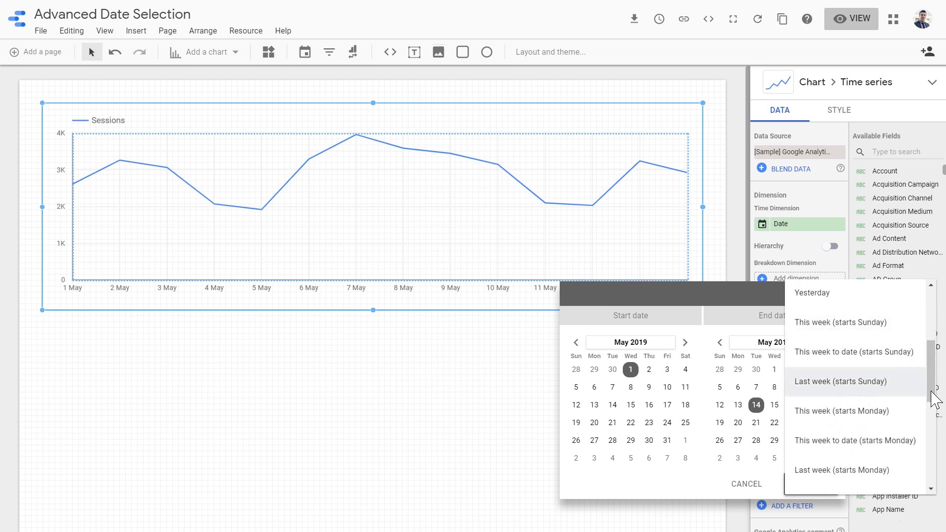
drag(935, 400, 936, 467)
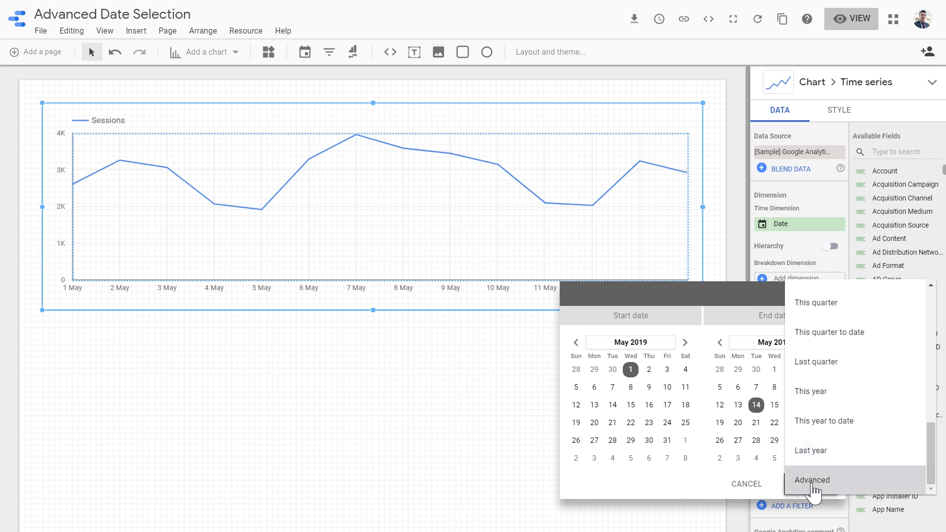
click(812, 482)
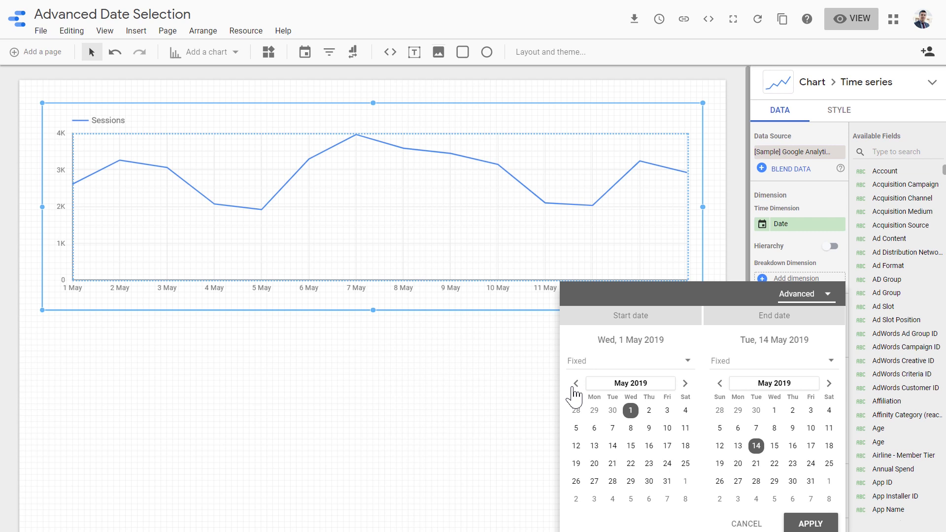
- Set the Advanced range's fixed start date to 1 Jan 2019
click(576, 384)
click(630, 383)
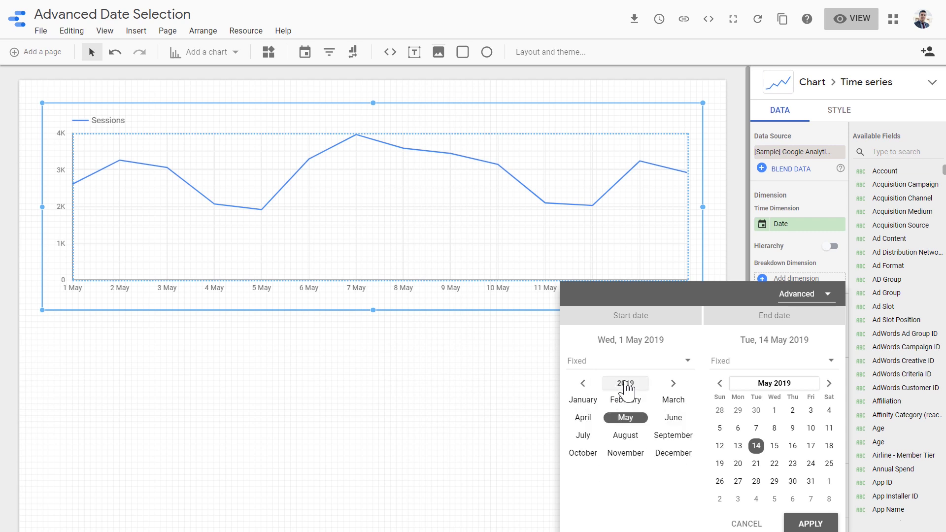
click(582, 398)
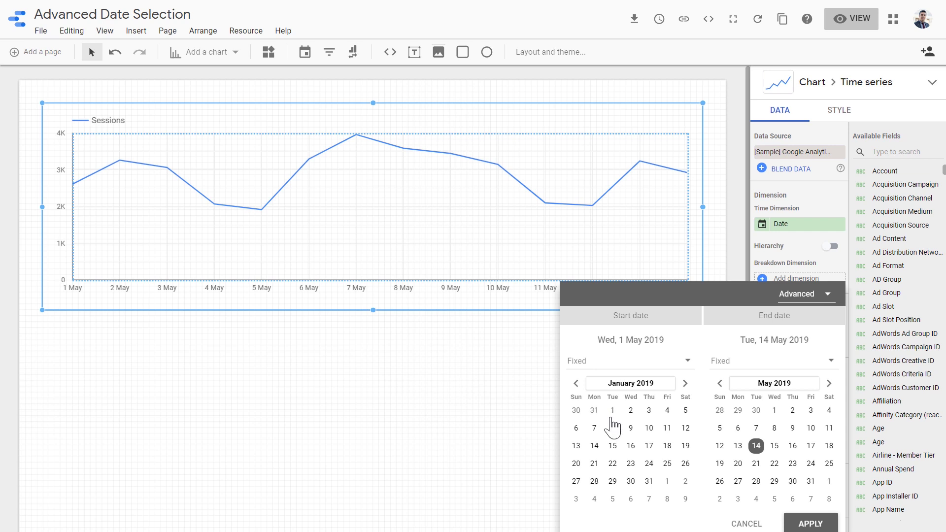
click(613, 411)
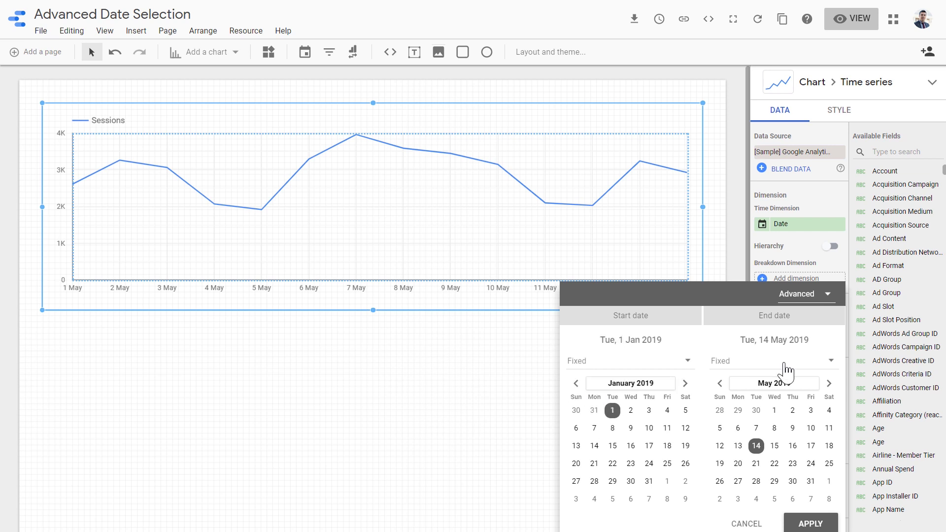
- Set the end date to Today minus 1 week, with weeks starting Monday
click(783, 368)
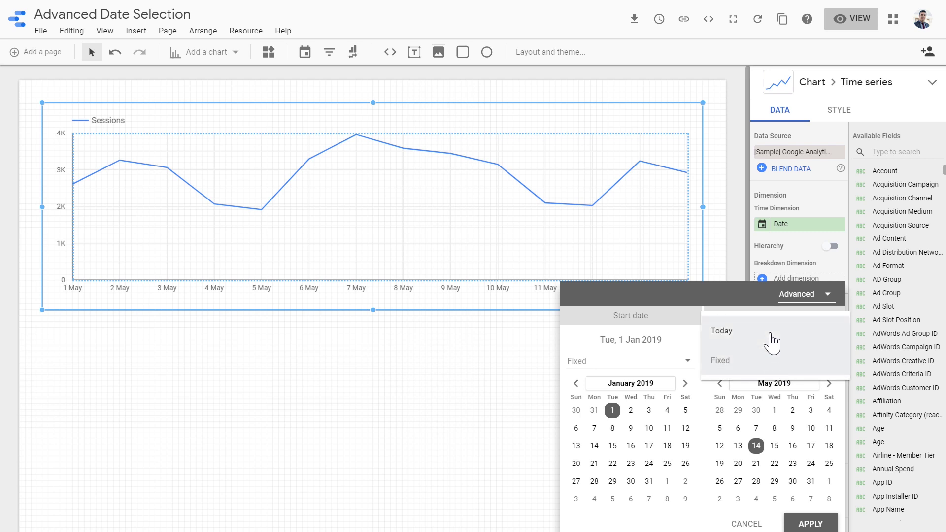
click(773, 341)
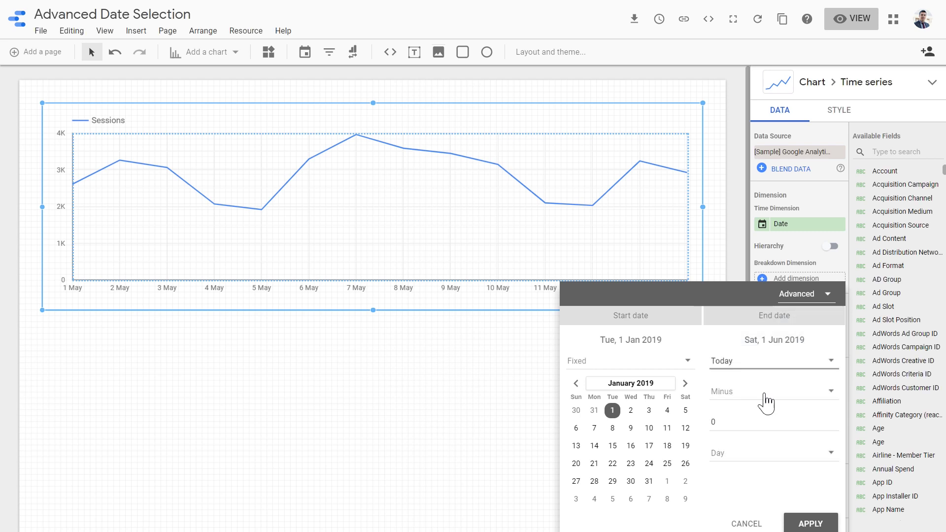
double_click(724, 422)
text(1)
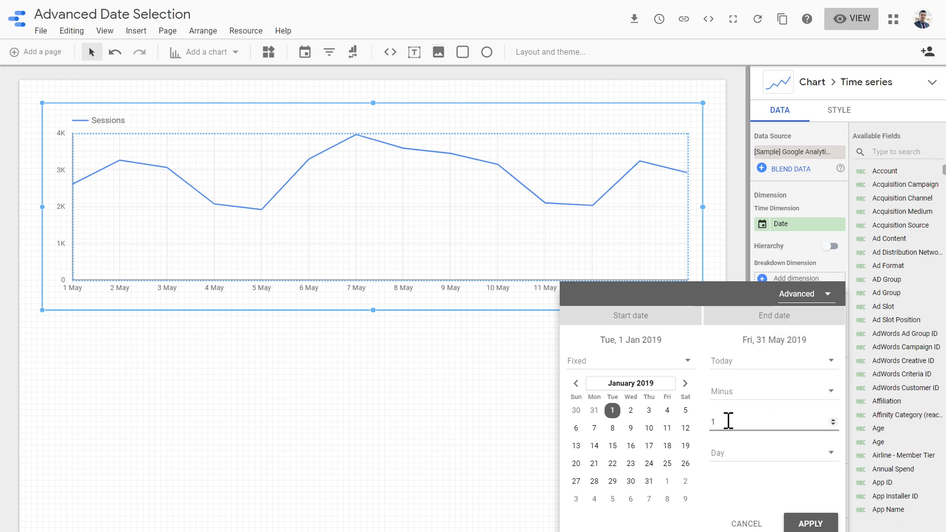
click(742, 458)
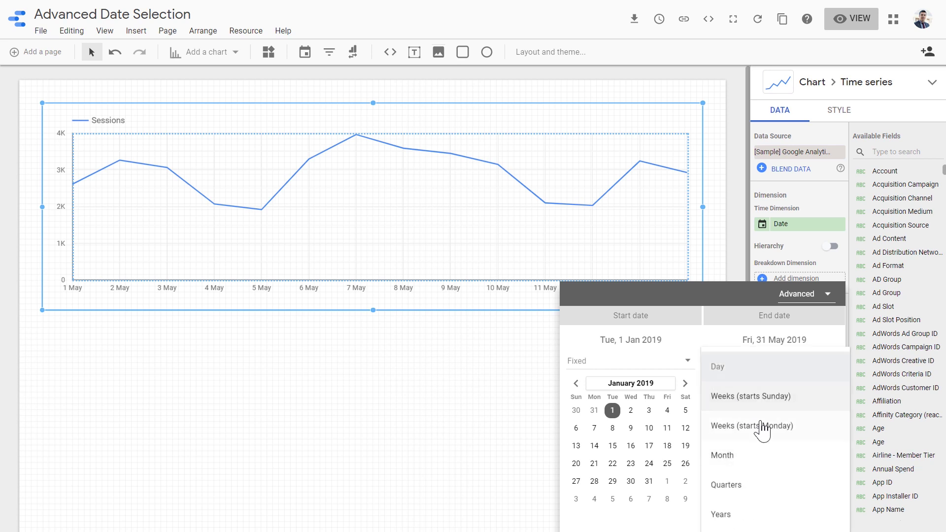
click(739, 427)
- Apply the 1 Jan – 26 May 2019 range, check the chart, then go back to editing
click(811, 524)
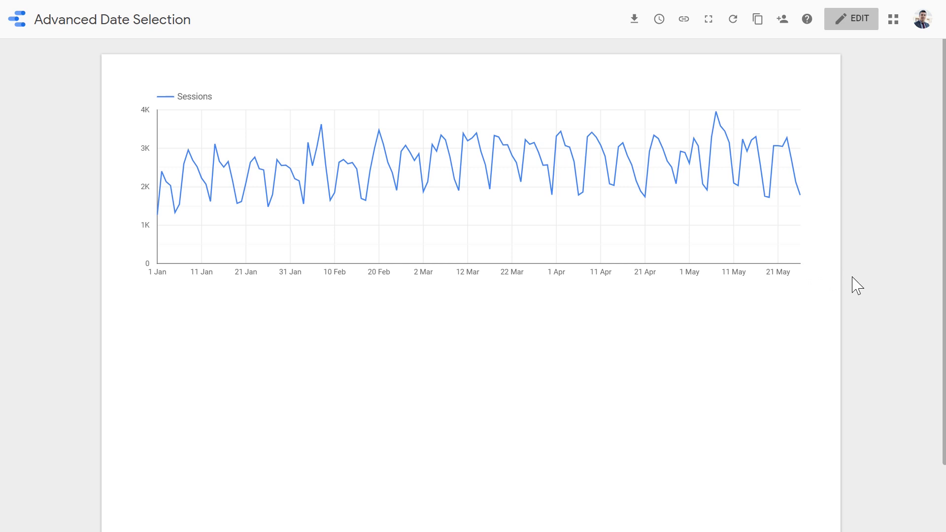
click(856, 24)
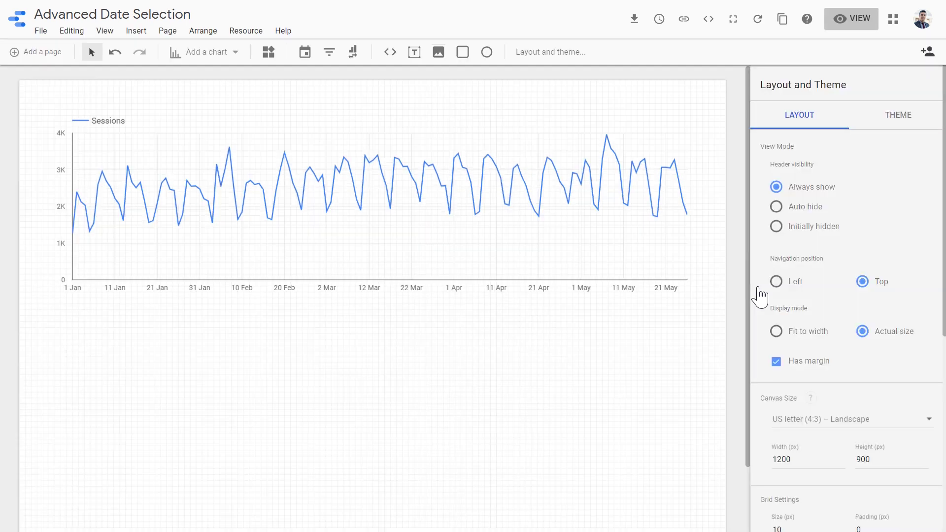
- Make the Sessions chart's start date Today minus 4 months
click(564, 235)
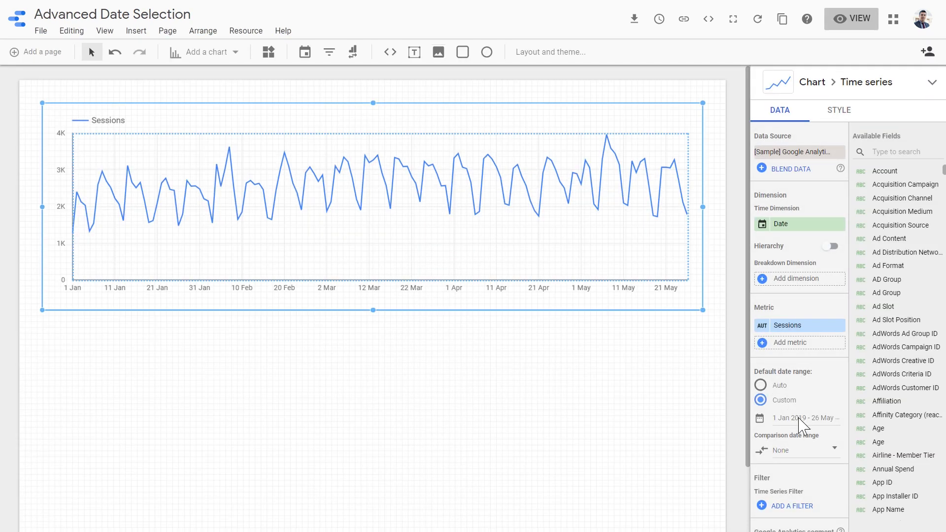
click(801, 420)
click(631, 362)
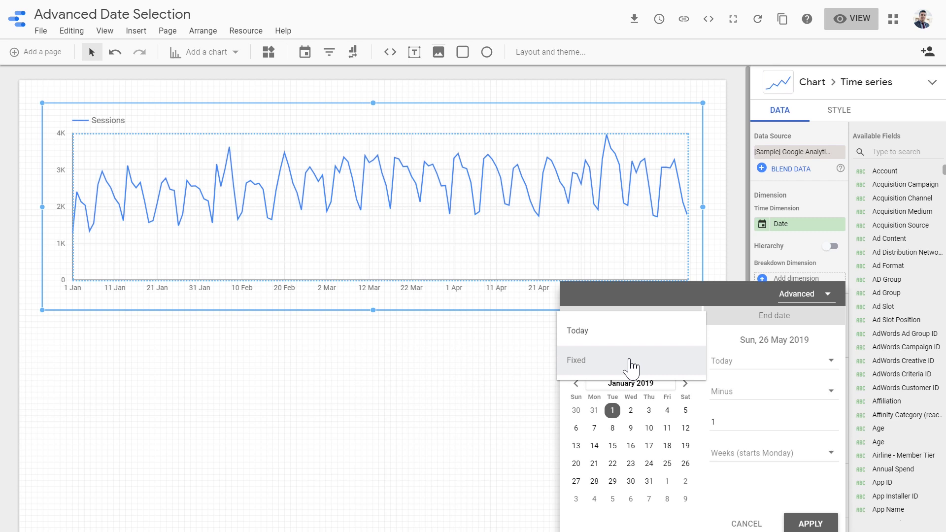
click(612, 334)
double_click(562, 427)
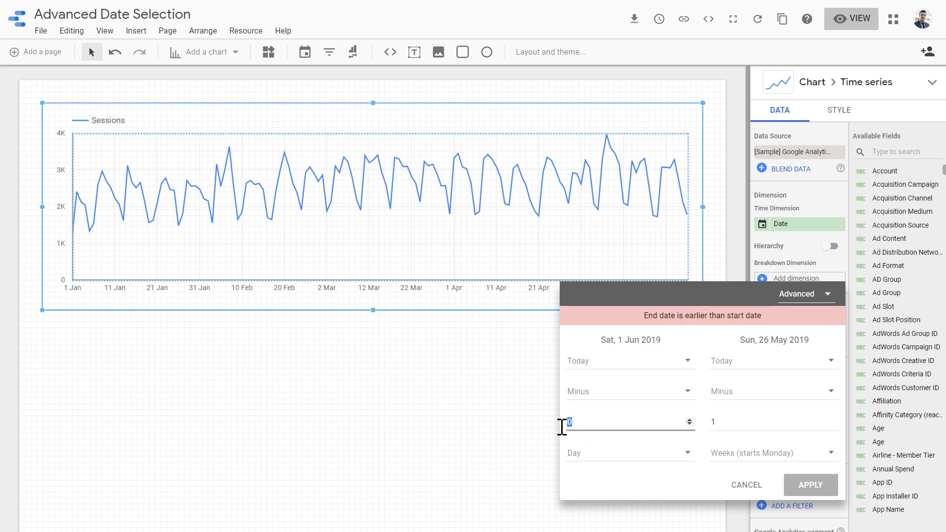
text(4)
click(598, 458)
click(608, 435)
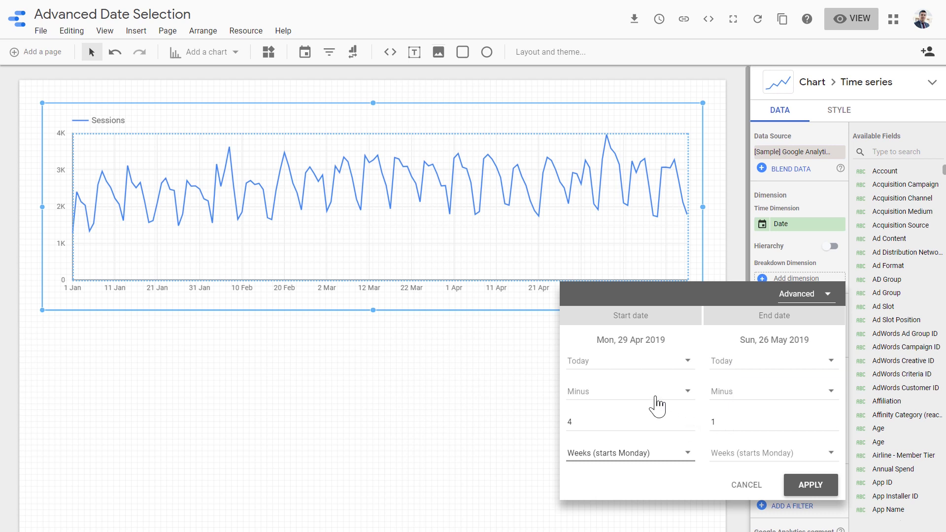
click(663, 453)
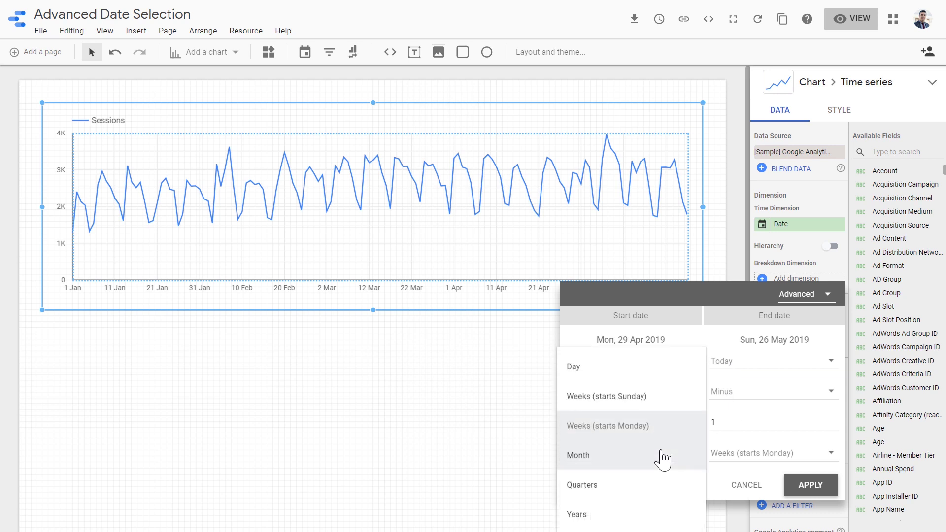
click(597, 457)
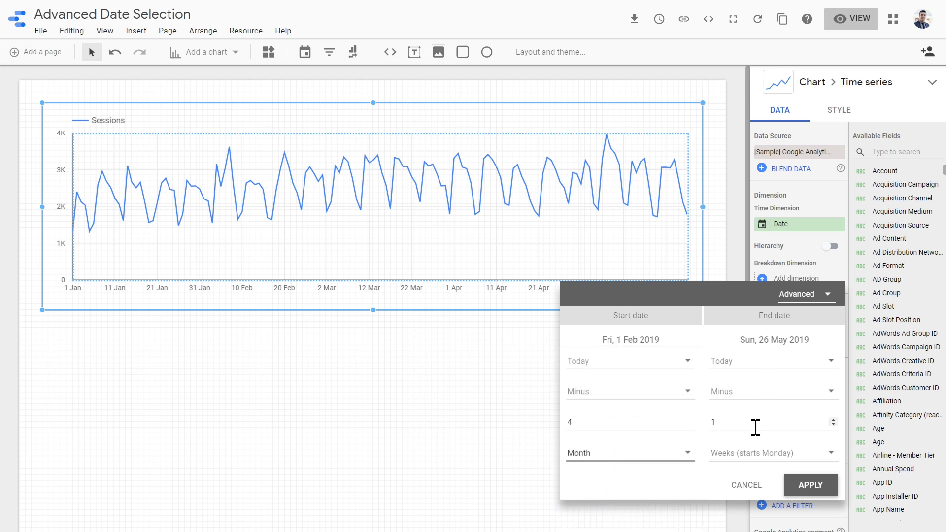
- Change the end offset unit to months, keeping Minus, and apply the 1 Feb – 31 May range
click(750, 395)
click(750, 394)
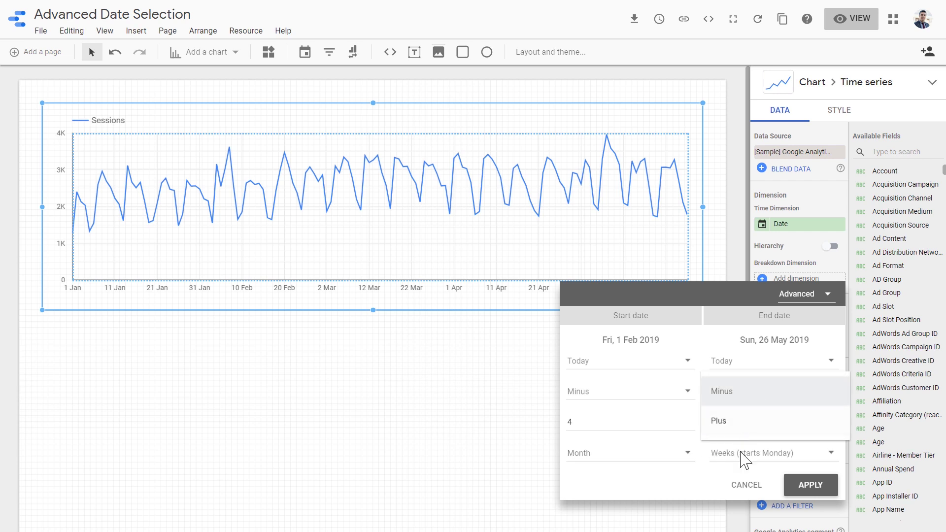
key(Tab)
click(750, 463)
click(720, 466)
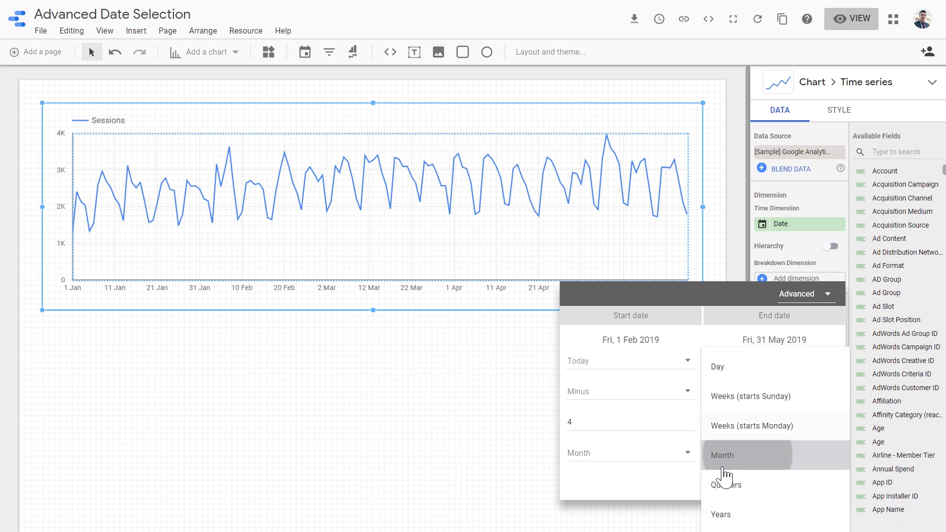
click(810, 486)
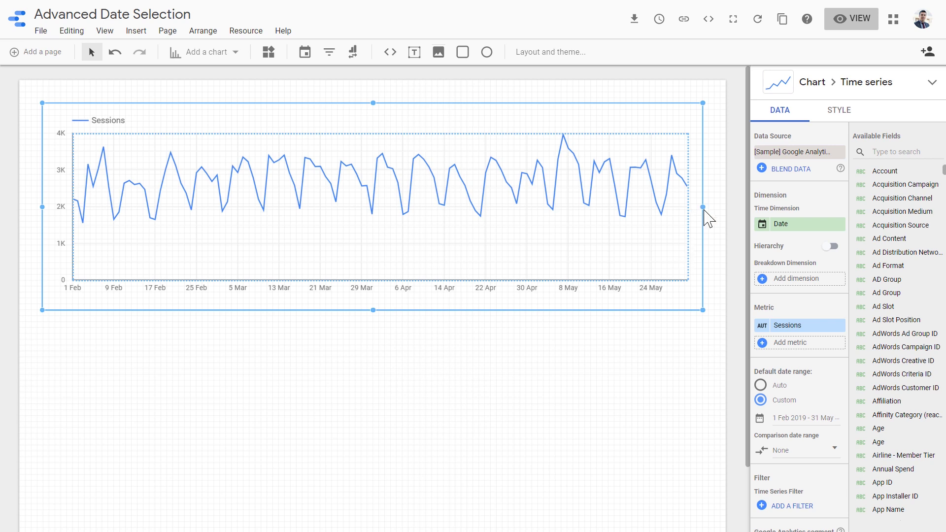
- Narrow the time series and add a scorecard beside it showing Average Order Value
drag(703, 207, 505, 204)
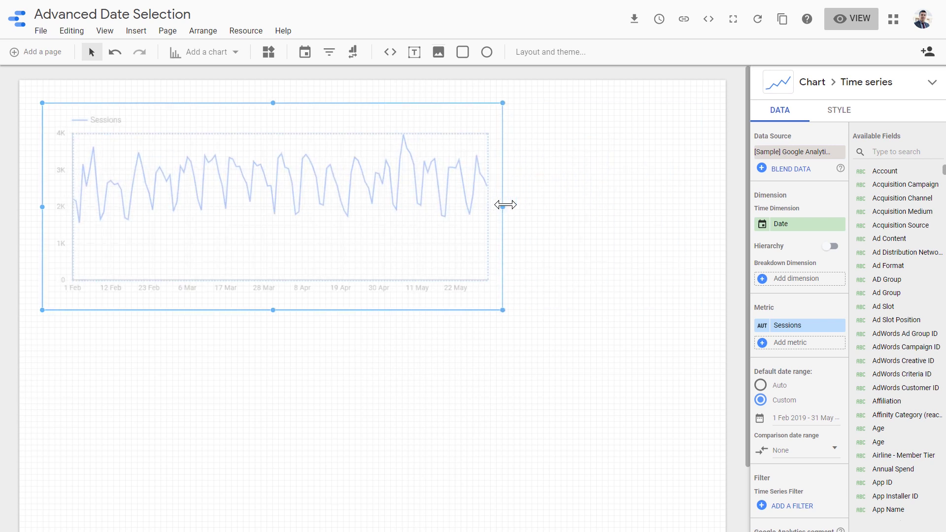
click(199, 57)
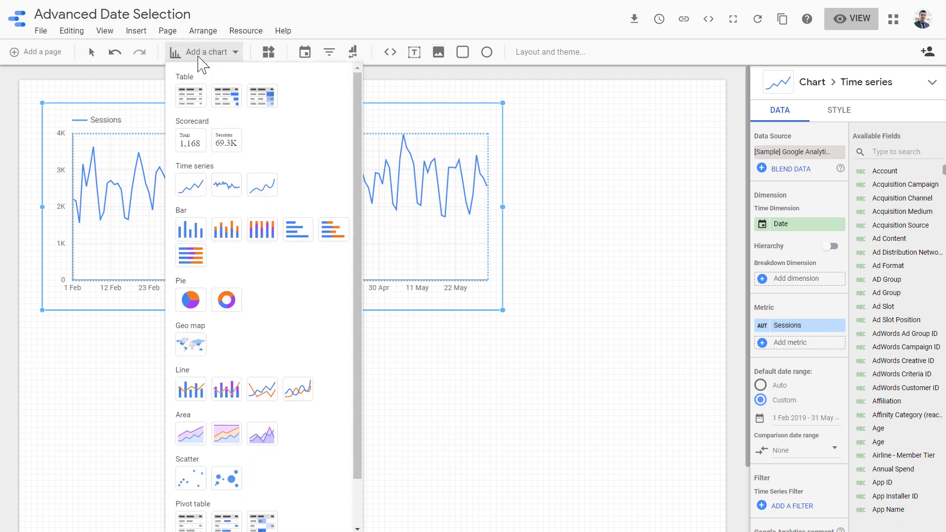
click(191, 141)
click(395, 108)
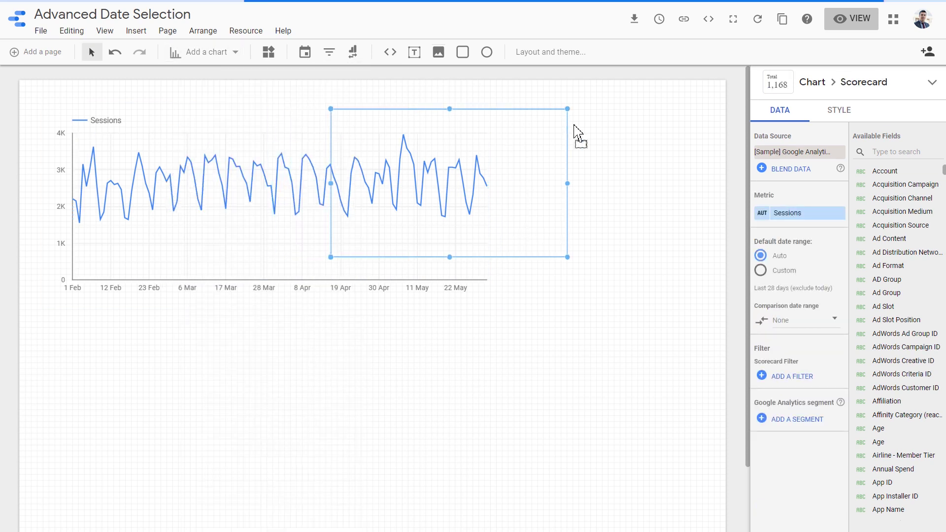
drag(574, 126, 619, 146)
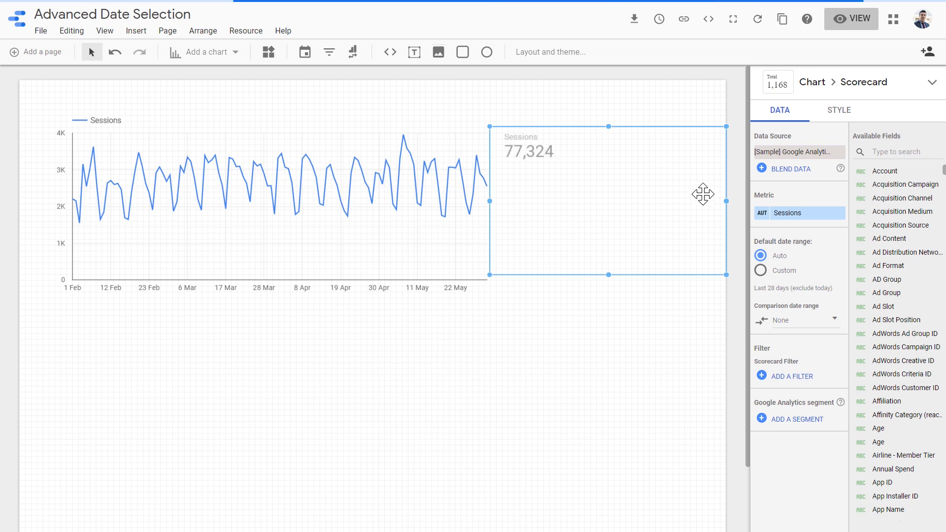
drag(727, 202, 648, 199)
drag(574, 175, 631, 187)
click(918, 149)
text(average)
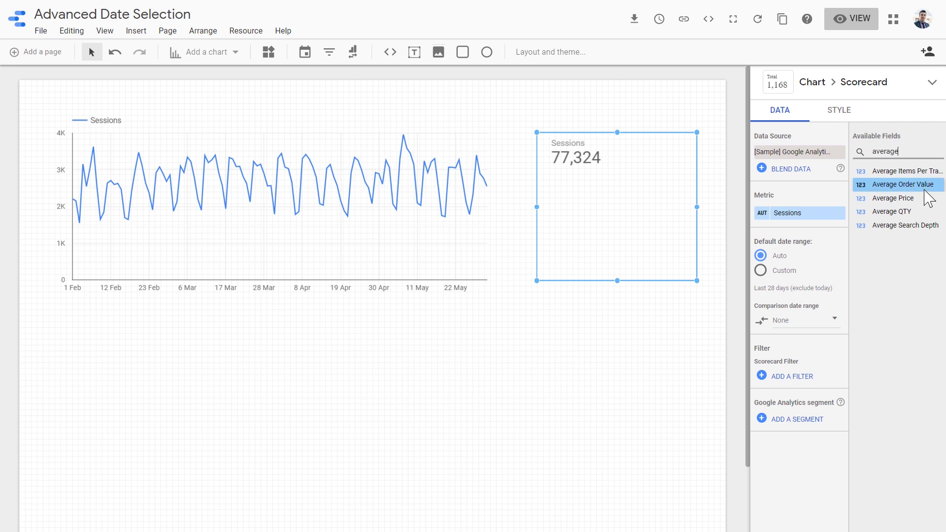
drag(917, 185, 812, 218)
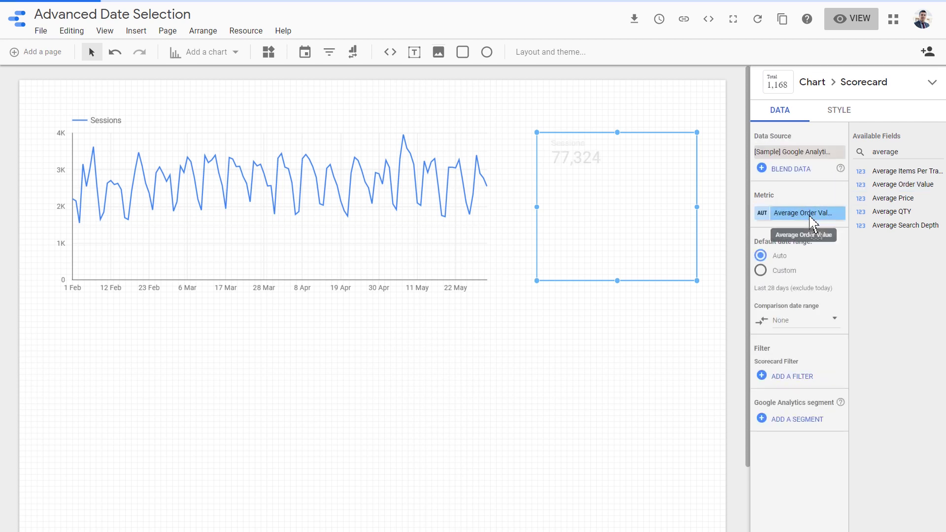
- Delete the time series chart and move the scorecard to the middle of the page
click(404, 227)
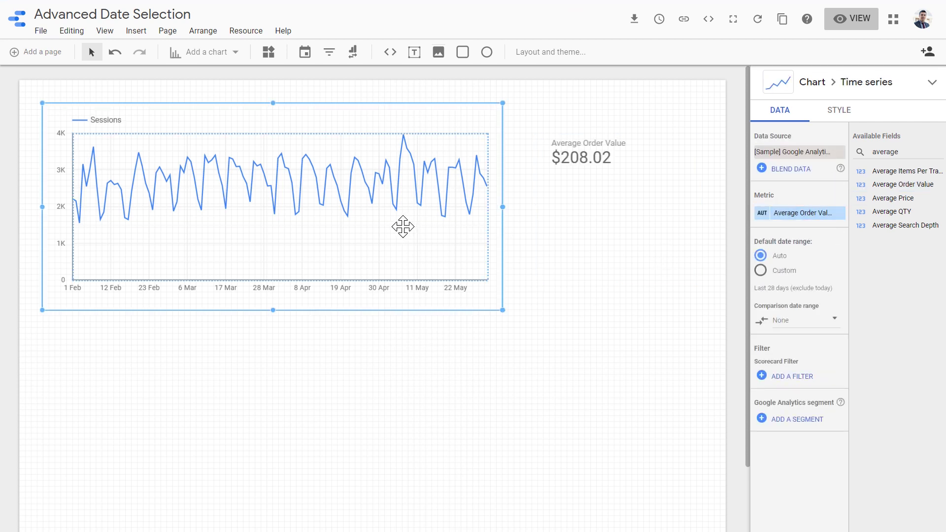
key(Delete)
click(595, 168)
drag(595, 168, 321, 189)
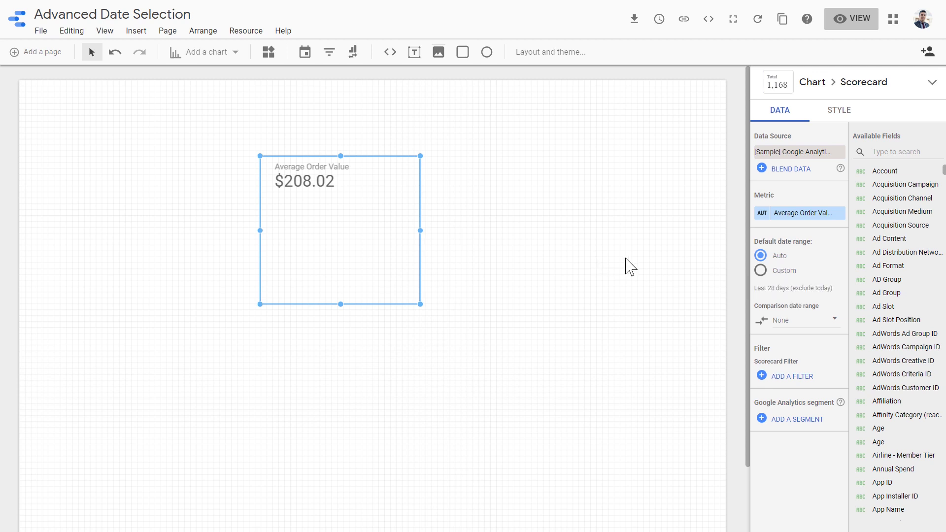
- Give the scorecard a custom Last 7 days date range, now reading $212.58
click(761, 271)
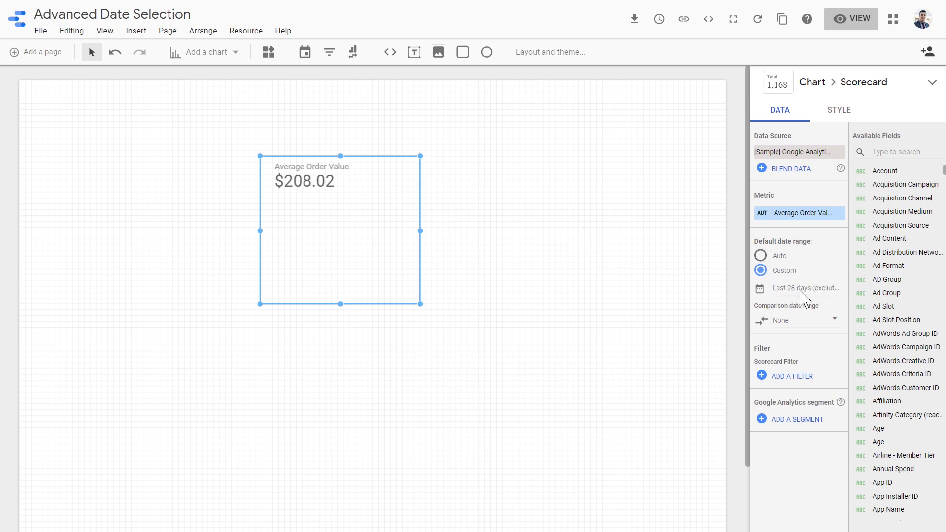
click(801, 290)
click(804, 294)
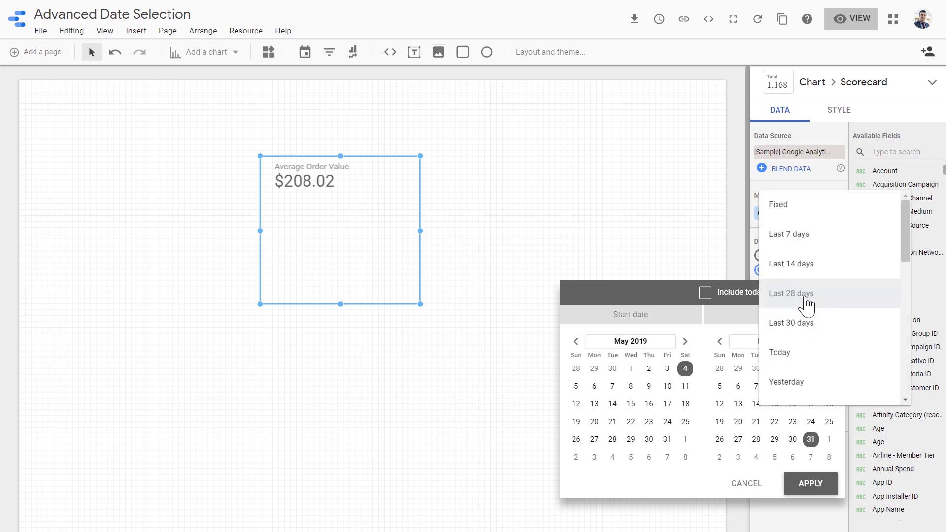
click(801, 241)
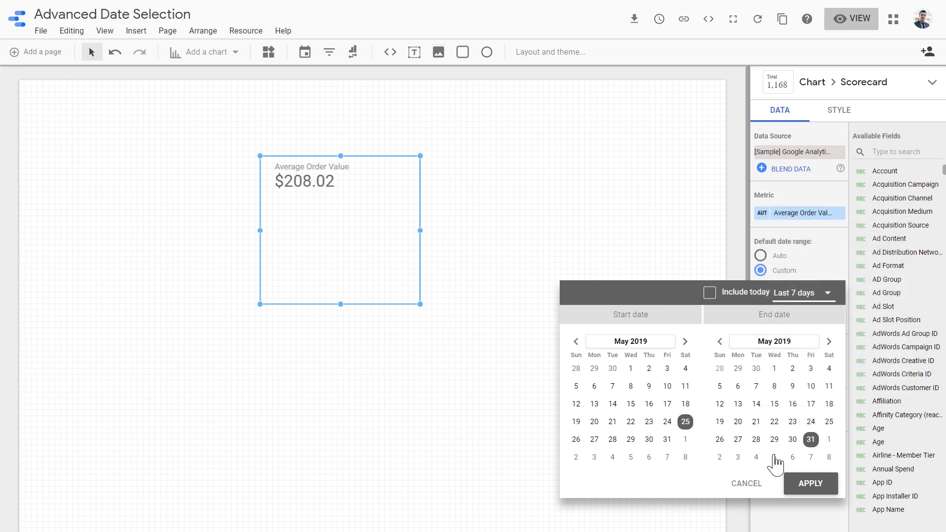
click(804, 485)
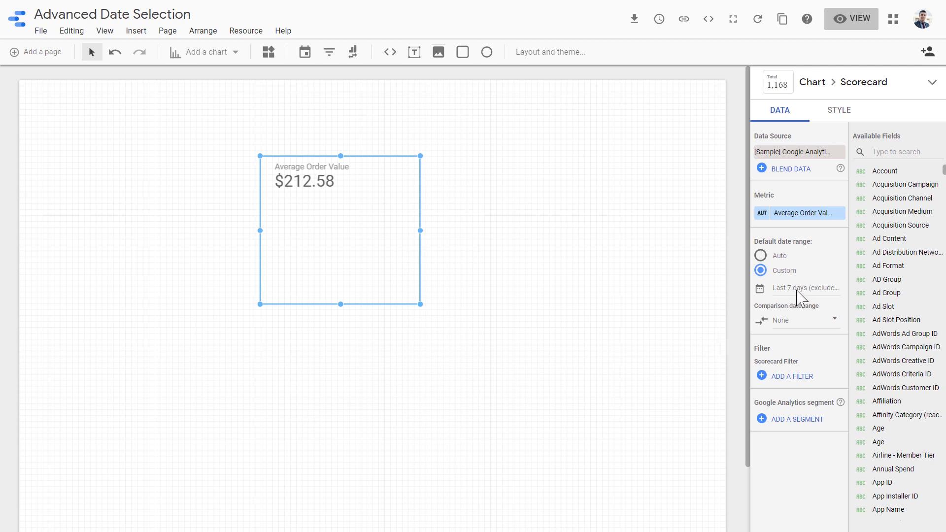
- Switch the comparison range to Advanced with a fixed start of 1 Jan 2019
click(799, 320)
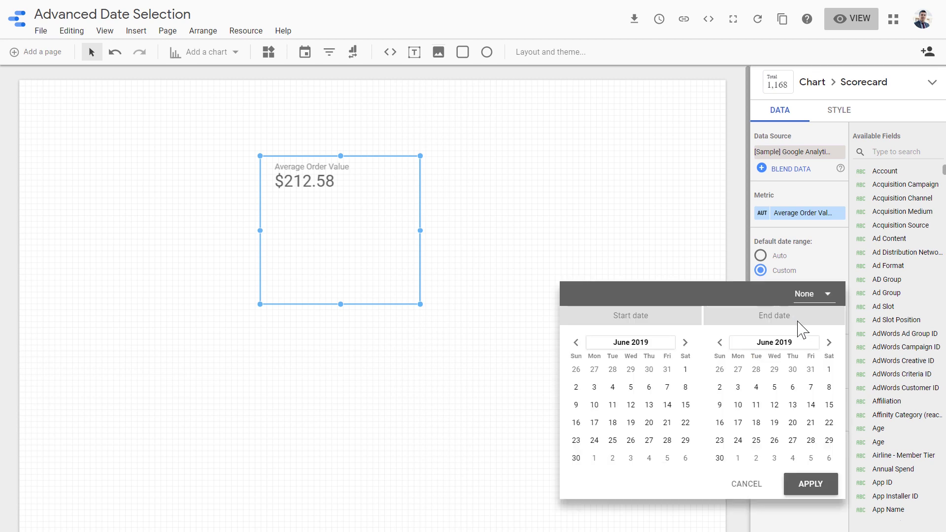
click(812, 298)
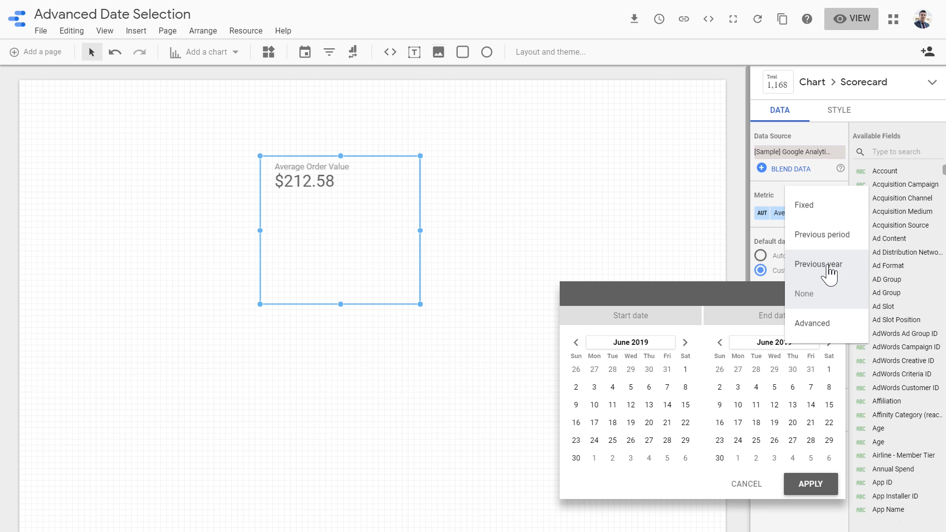
click(828, 329)
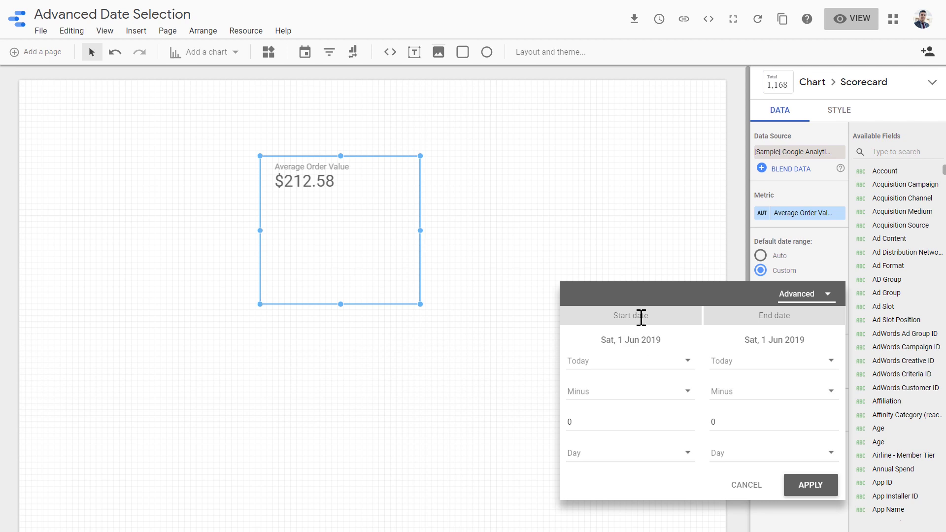
click(640, 363)
click(587, 350)
click(629, 382)
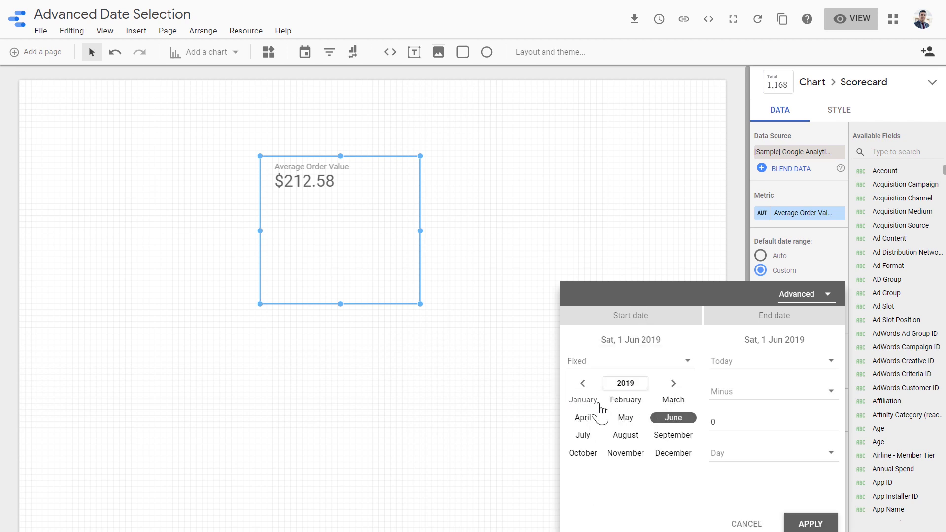
click(593, 402)
click(611, 410)
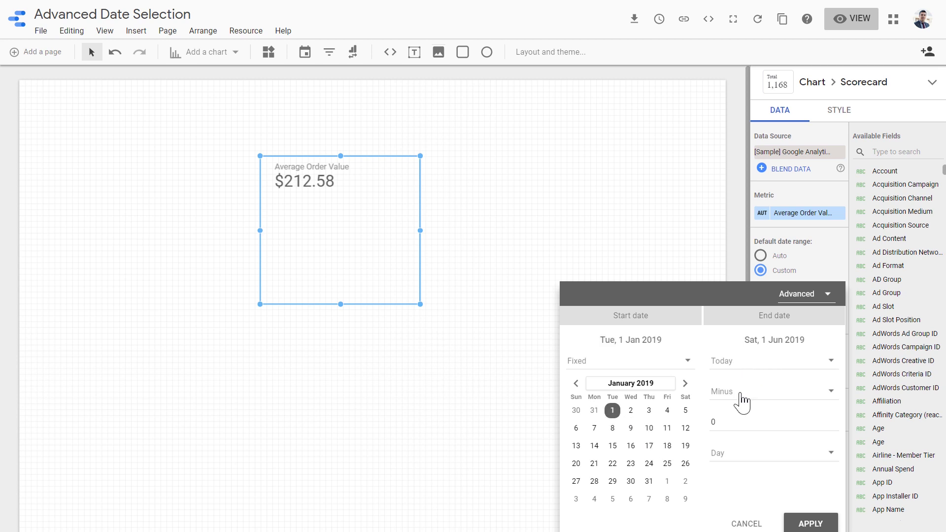
- End the comparison at Today minus 7 days and apply it, showing -1.3%
double_click(707, 422)
text(7)
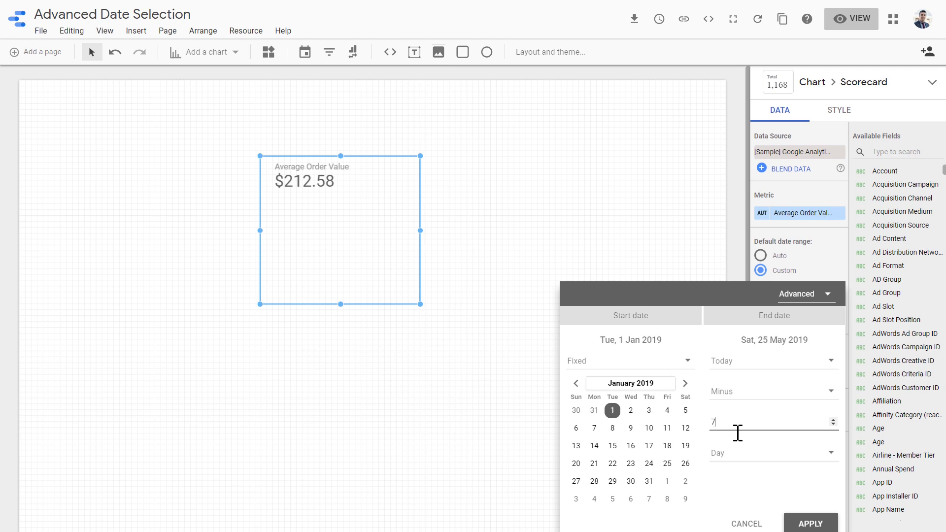
click(743, 456)
click(809, 522)
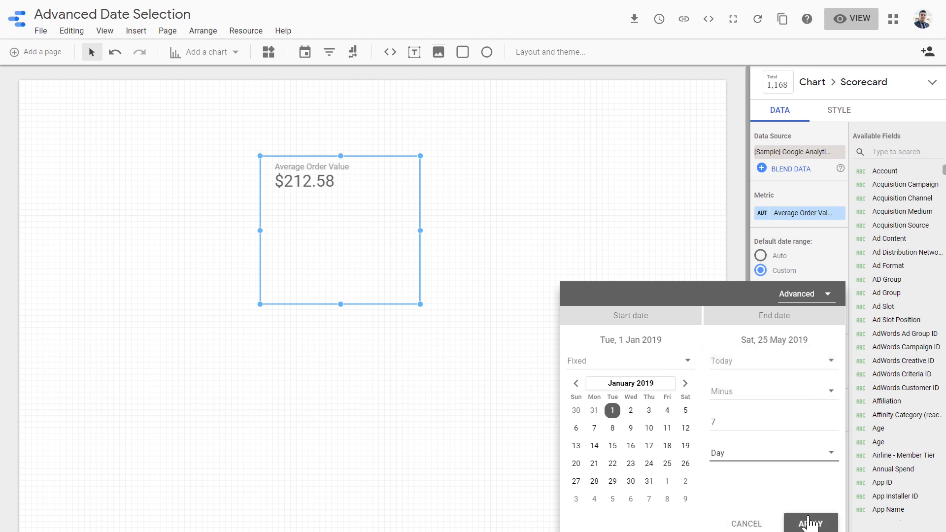
click(808, 521)
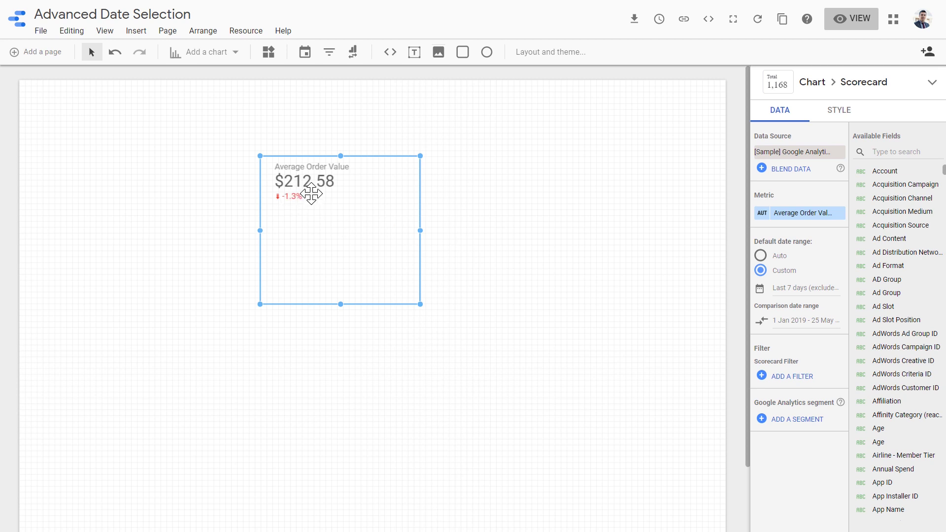
- Show the comparison label, make the scorecard wider and shorter, and display the absolute change $-2.75
click(848, 110)
click(780, 340)
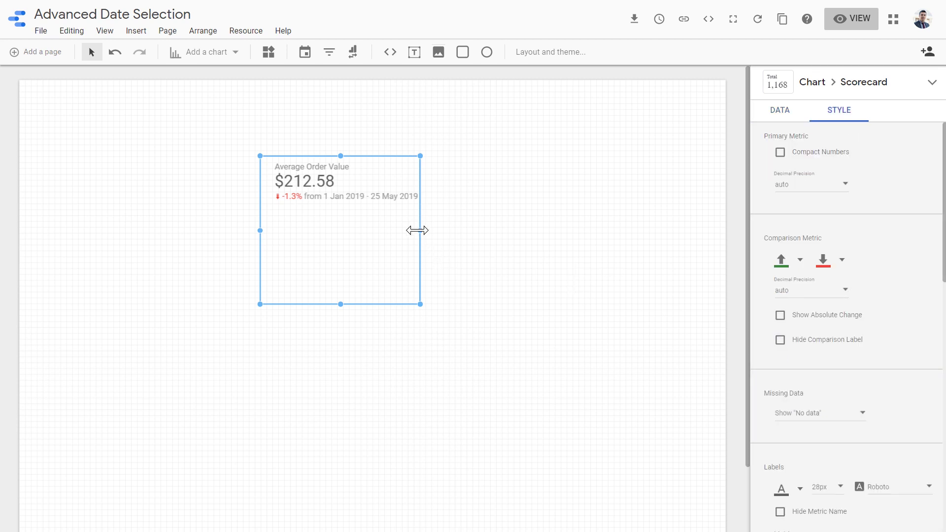
drag(418, 231, 436, 229)
drag(349, 304, 349, 222)
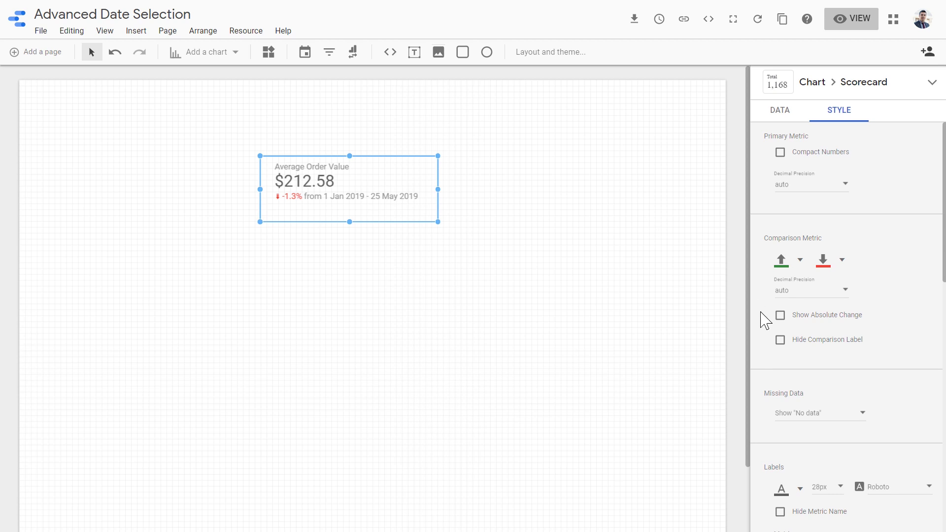
click(780, 316)
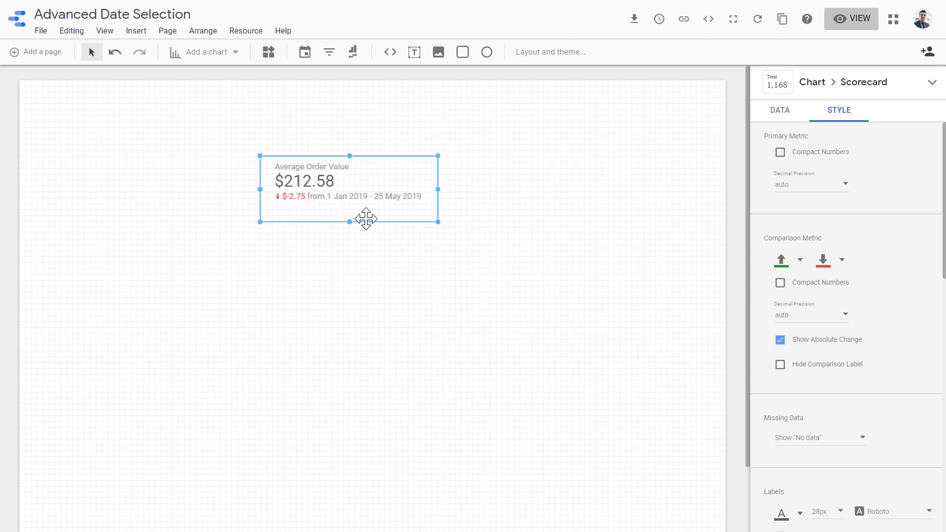
- Shorten the Average Order Value scorecard to fit snugly around $212.58 and the $-2.75 change
drag(350, 221, 348, 212)
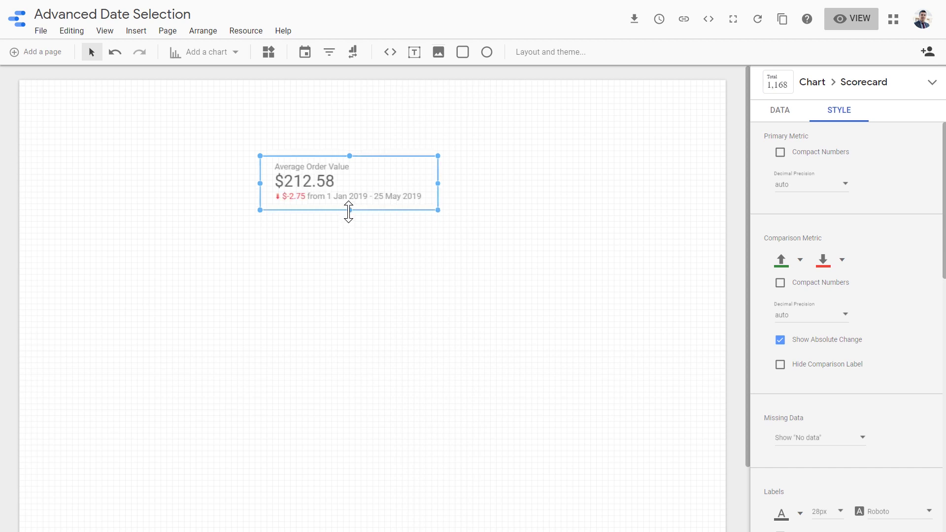